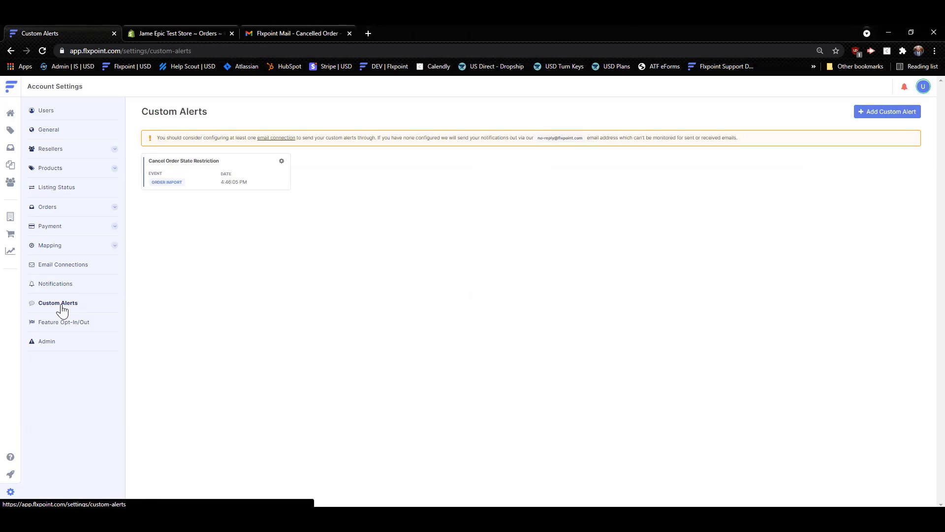
- Glance at the Shopify test order, then return to Flxpoint and open the Cancel Order State Restriction custom alert from the account settings
{"action": "left_click", "coordinate": [169, 35]}
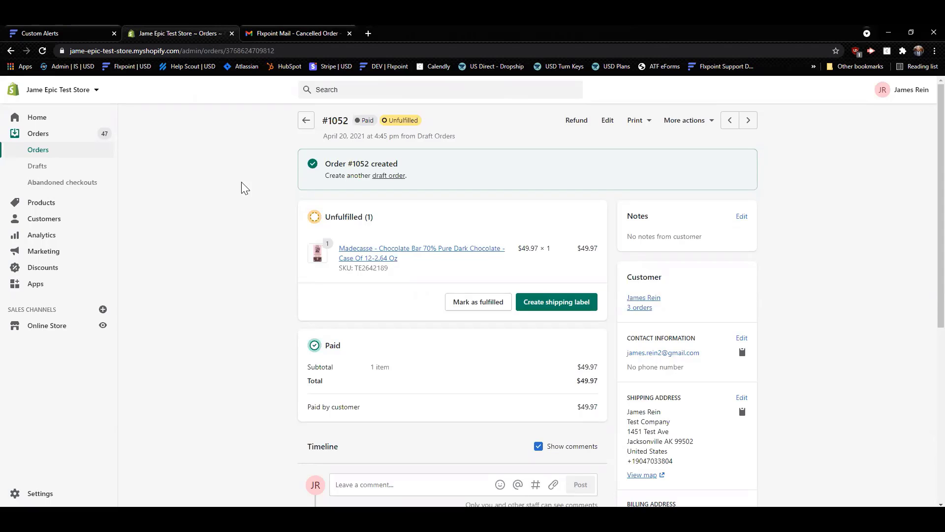
{"action": "left_click", "coordinate": [85, 35]}
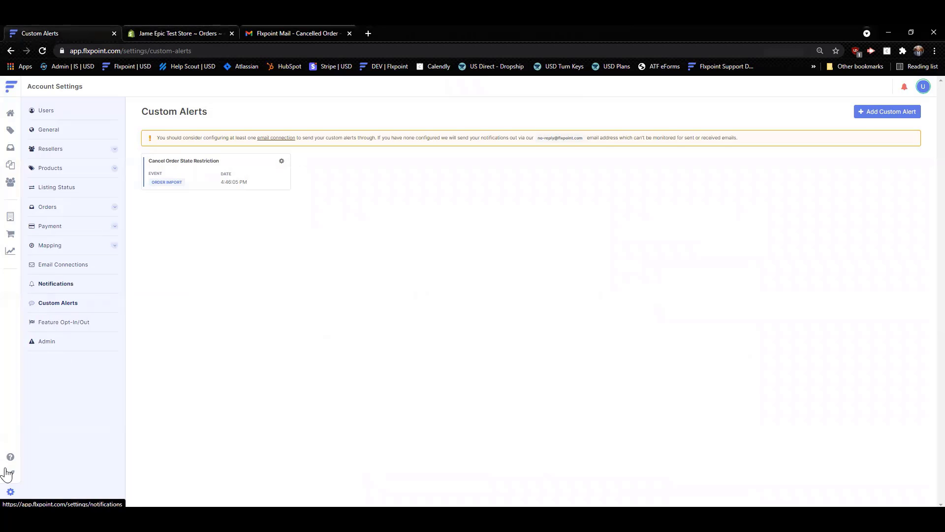
{"action": "left_click", "coordinate": [11, 492]}
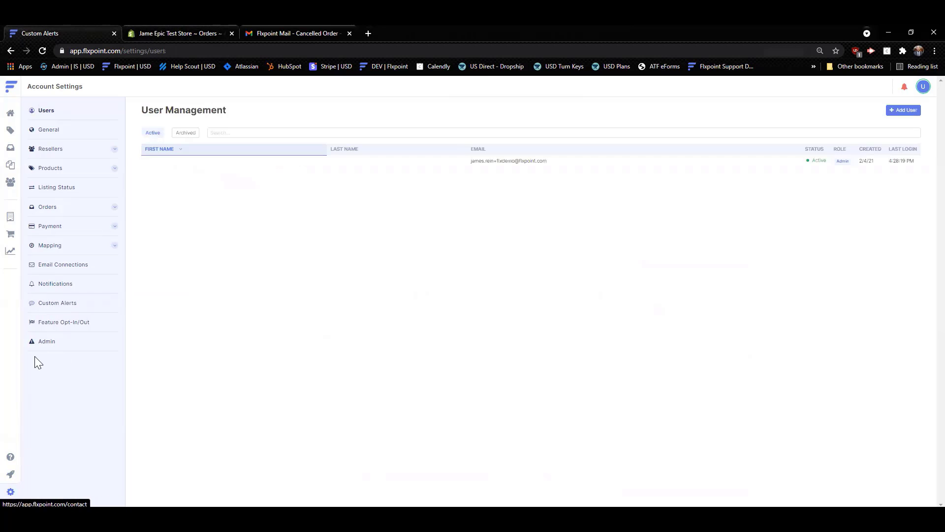
{"action": "left_click", "coordinate": [62, 307]}
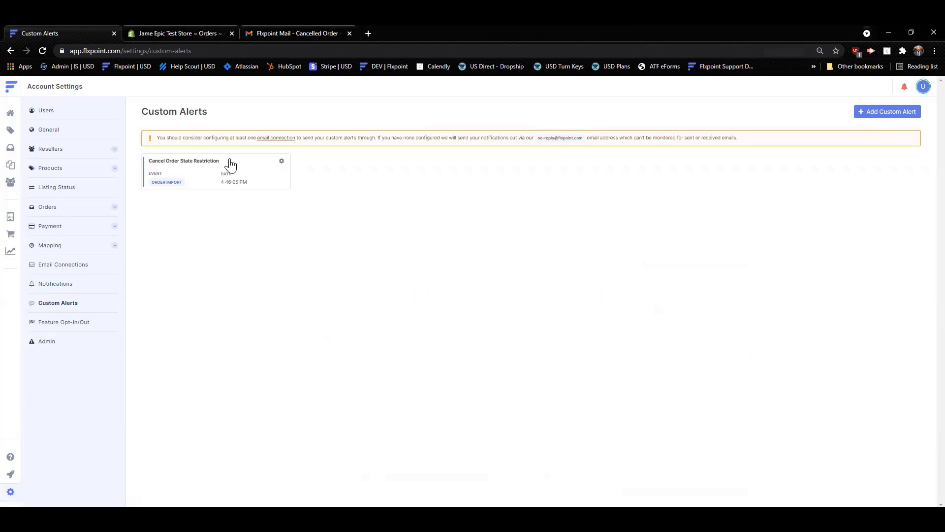
{"action": "left_click", "coordinate": [231, 164]}
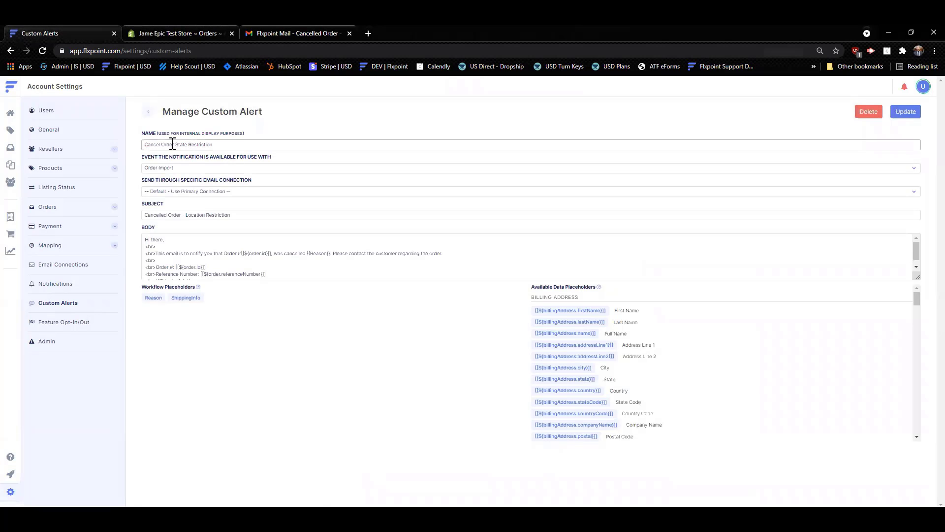
- Review the alert's name, available events and message body, keeping Order Import as the event
{"action": "left_click_drag", "start_coordinate": [214, 144], "coordinate": [131, 147]}
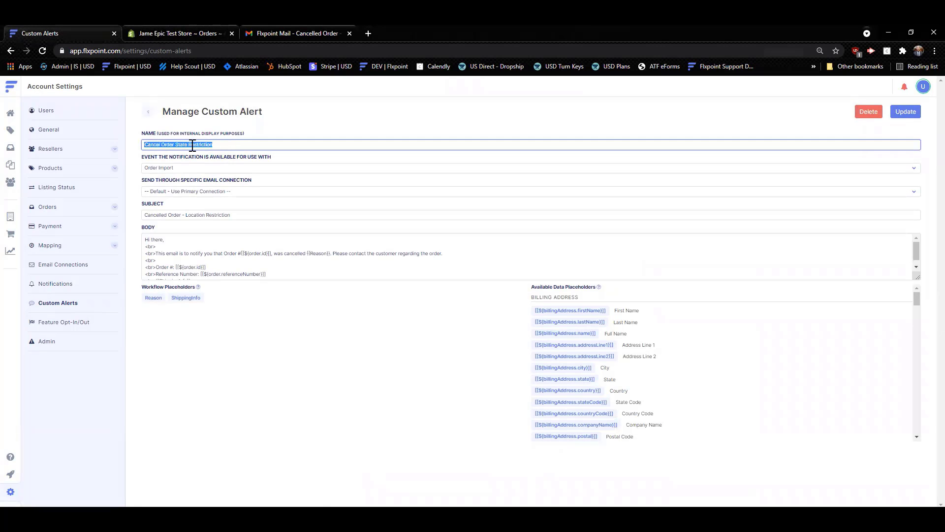
{"action": "left_click", "coordinate": [234, 145]}
{"action": "left_click", "coordinate": [220, 171]}
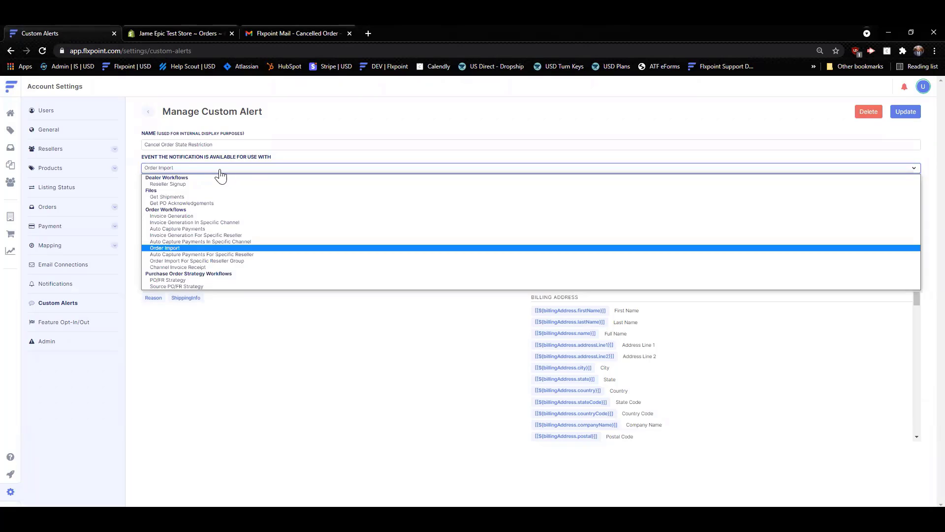
{"action": "left_click", "coordinate": [221, 170]}
{"action": "left_click", "coordinate": [221, 170]}
{"action": "left_click", "coordinate": [203, 247]}
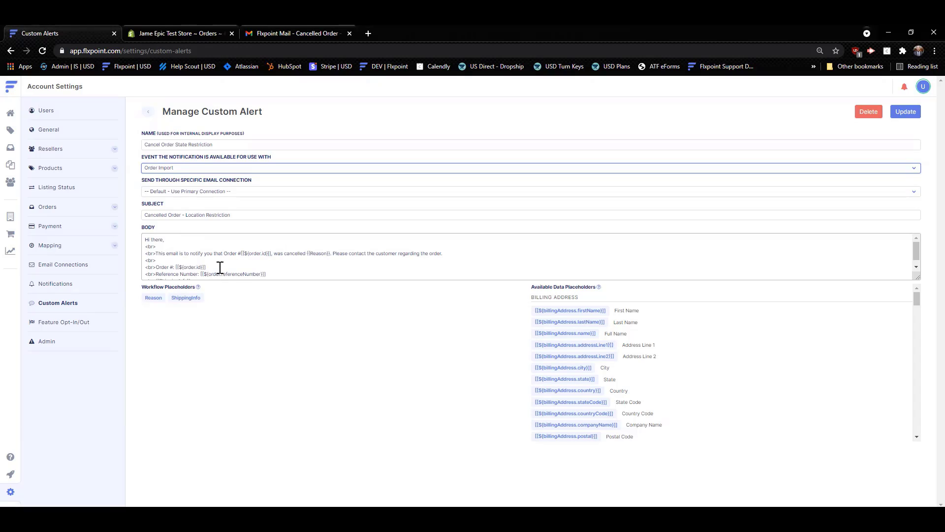
{"action": "scroll", "coordinate": [219, 267], "scroll_direction": "down", "scroll_amount": 1}
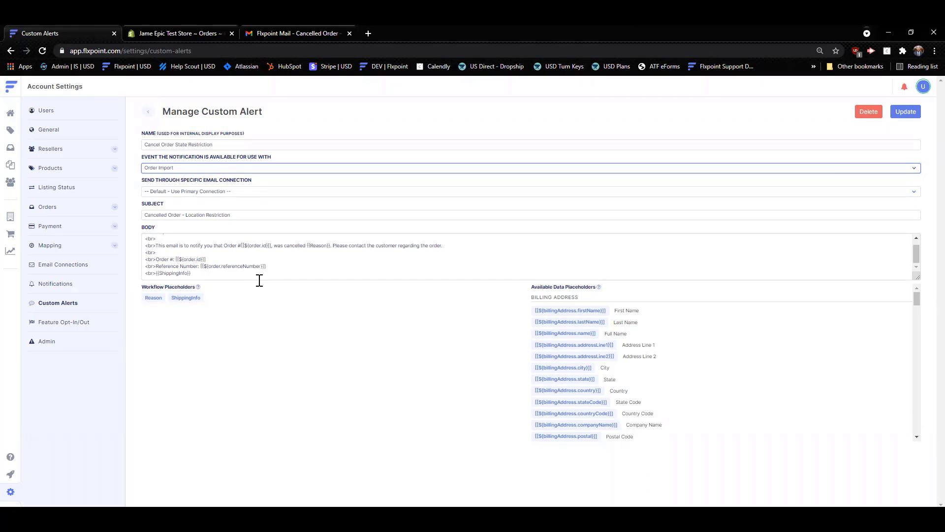
{"action": "scroll", "coordinate": [264, 266], "scroll_direction": "up", "scroll_amount": 2}
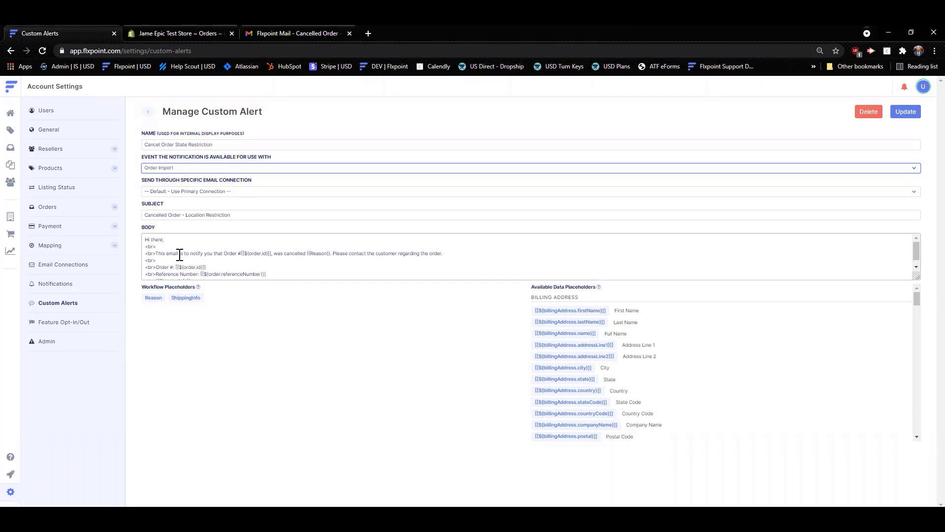
- Open the Product Exclusion order importing rule and keep Cancel Order State Restriction as its custom alert
{"action": "left_click", "coordinate": [58, 212]}
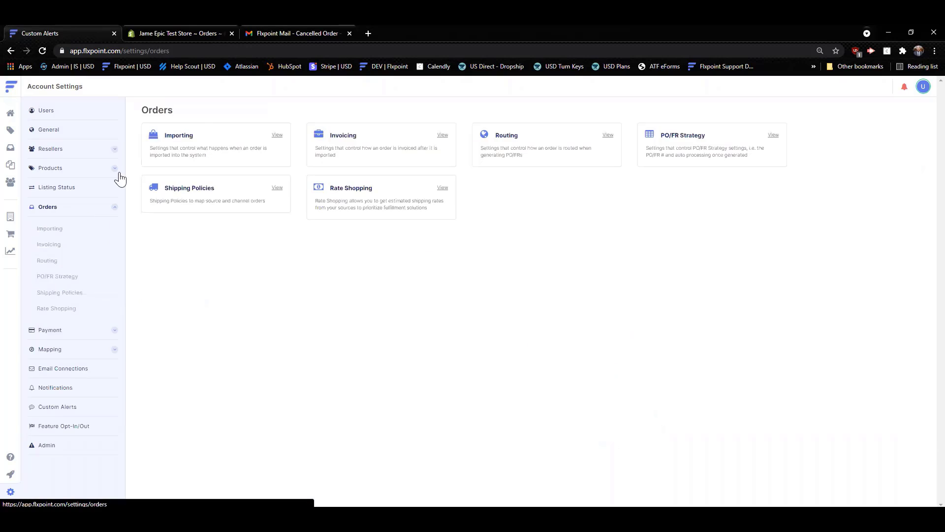
{"action": "left_click", "coordinate": [211, 139]}
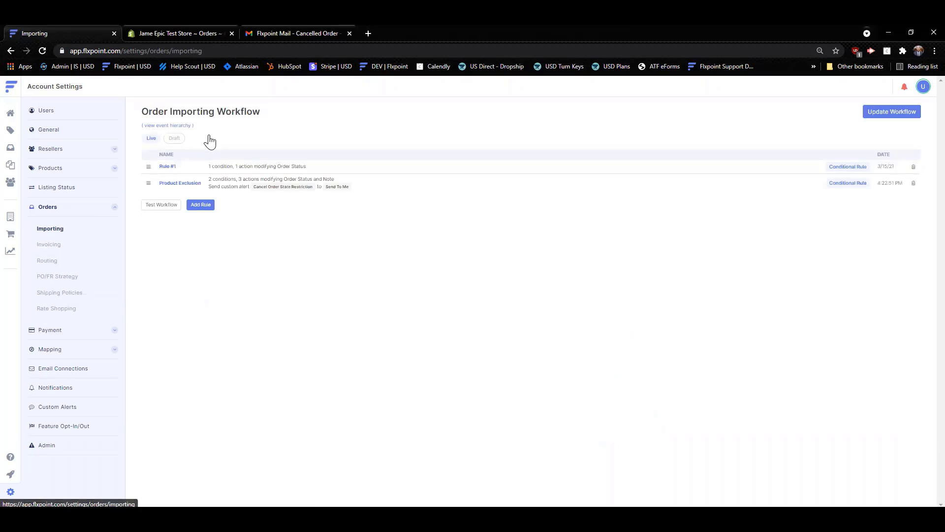
{"action": "left_click", "coordinate": [186, 184]}
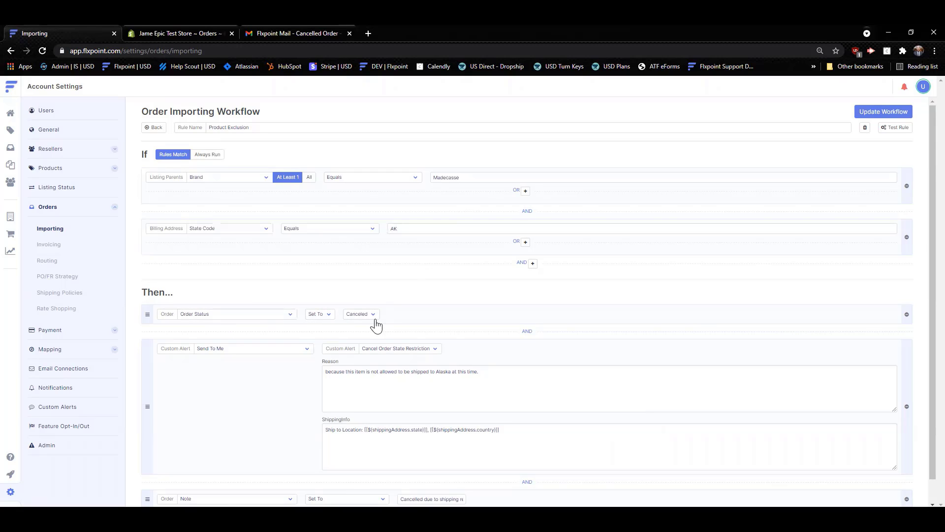
{"action": "scroll", "coordinate": [402, 317], "scroll_direction": "down", "scroll_amount": 1}
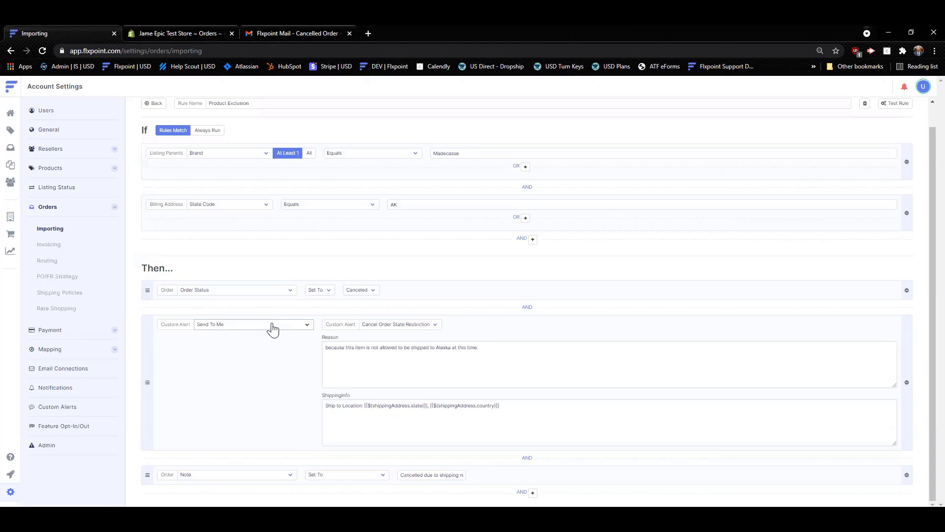
{"action": "left_click", "coordinate": [429, 327]}
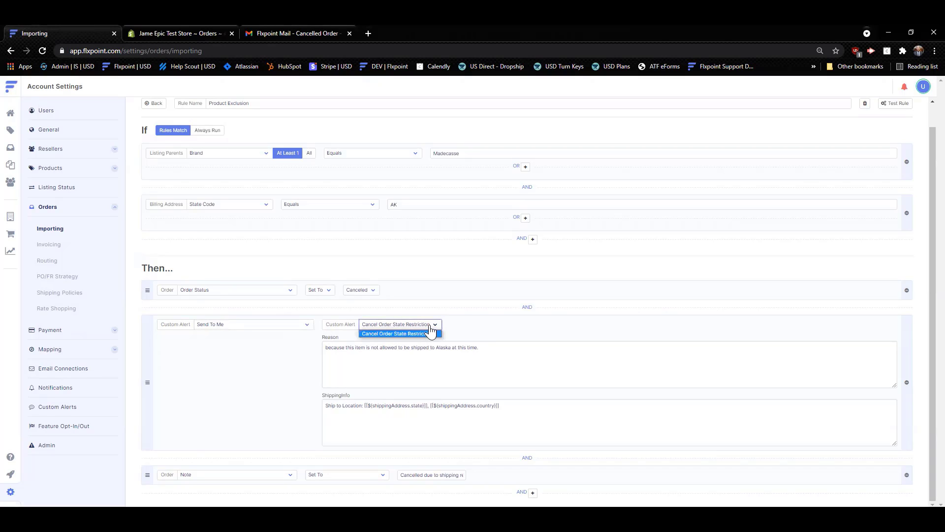
{"action": "left_click", "coordinate": [427, 334]}
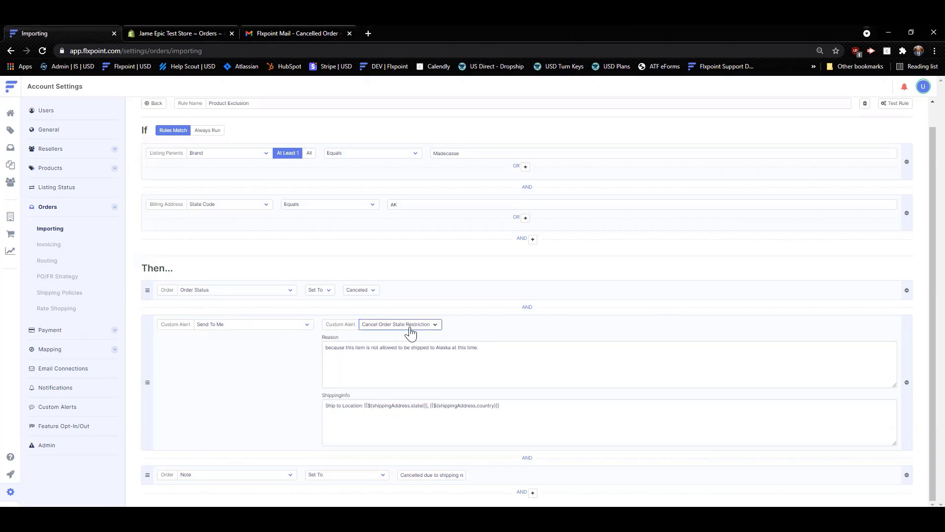
{"action": "left_click", "coordinate": [400, 346]}
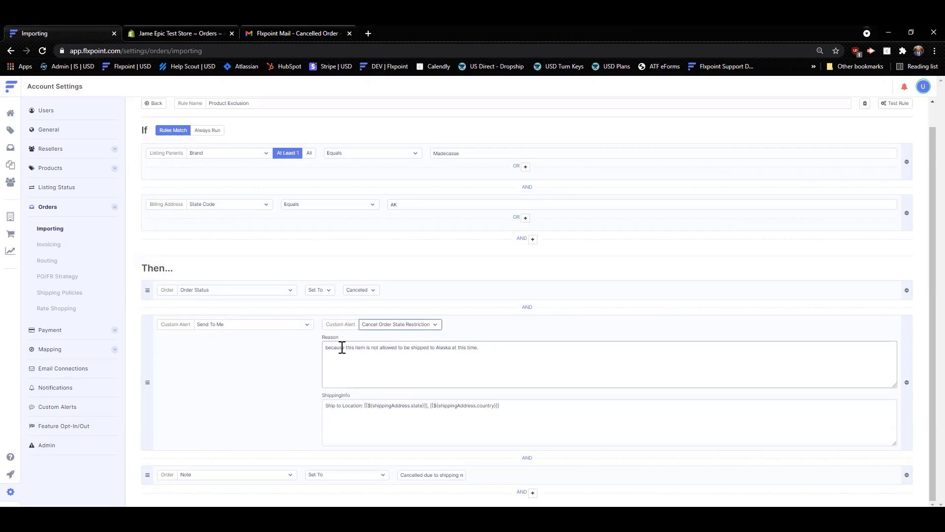
- Reopen the Cancel Order State Restriction alert and highlight the Reason placeholder in its body
{"action": "left_click", "coordinate": [69, 408]}
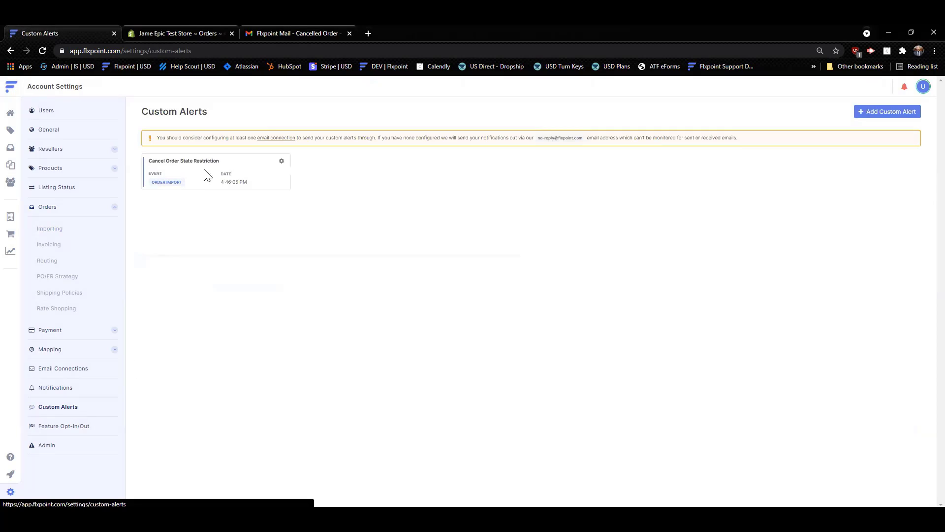
{"action": "left_click", "coordinate": [247, 185]}
{"action": "left_click_drag", "start_coordinate": [321, 253], "coordinate": [311, 254]}
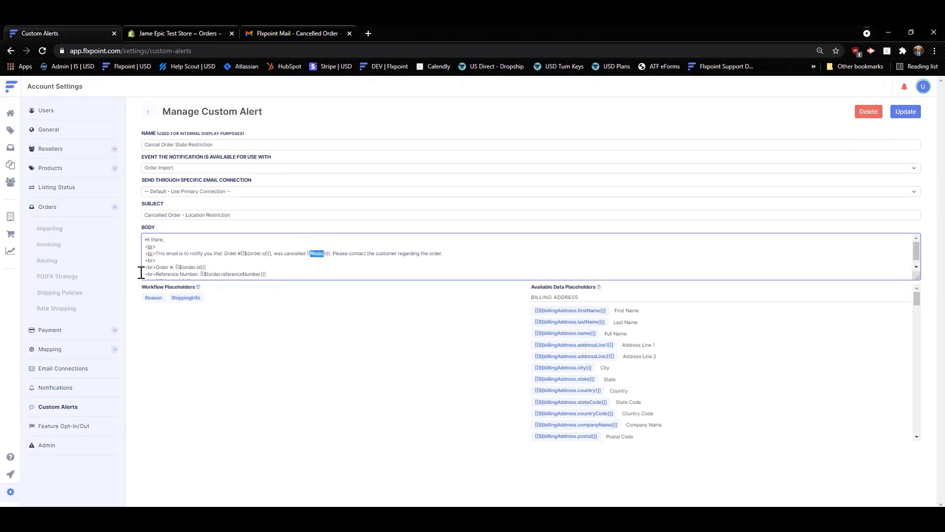
- Return to the Product Exclusion order importing rule and examine its Reason and ShippingInfo alert texts
{"action": "left_click", "coordinate": [45, 209]}
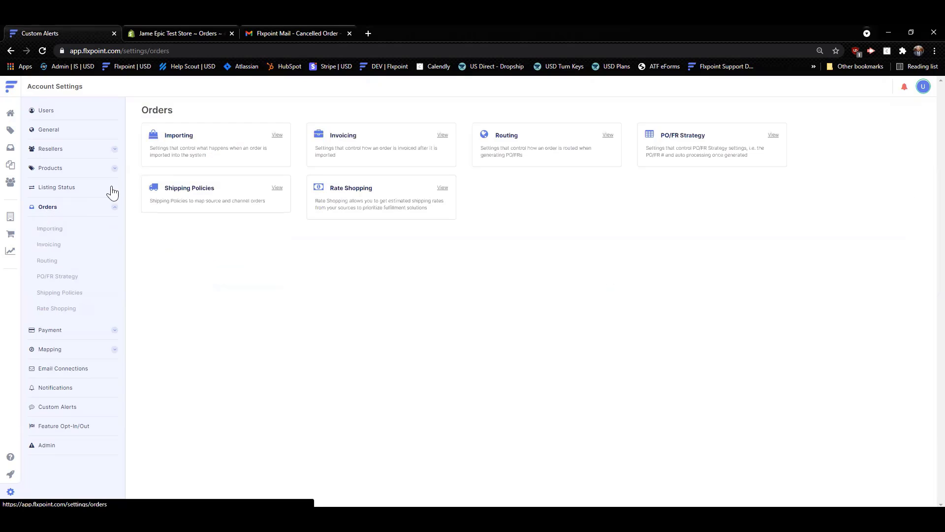
{"action": "left_click", "coordinate": [190, 136]}
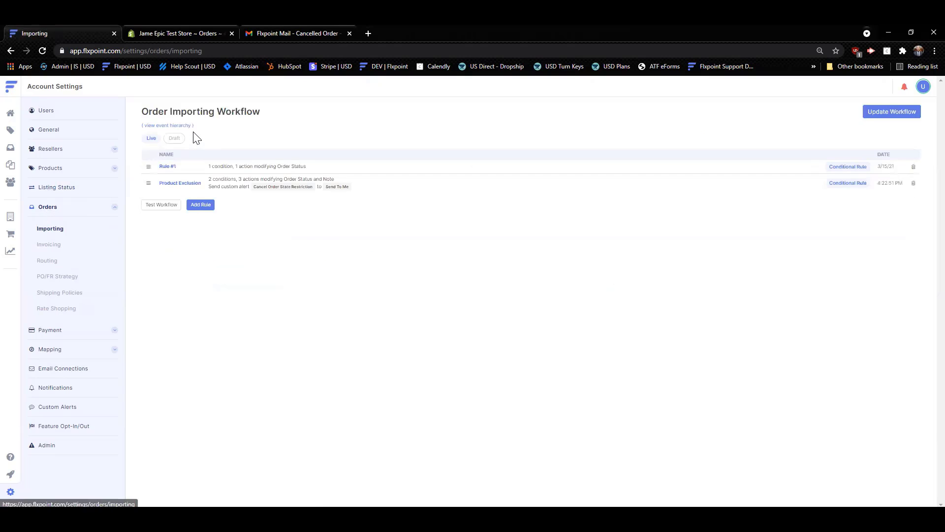
{"action": "left_click", "coordinate": [186, 188]}
{"action": "scroll", "coordinate": [355, 394], "scroll_direction": "down", "scroll_amount": 1}
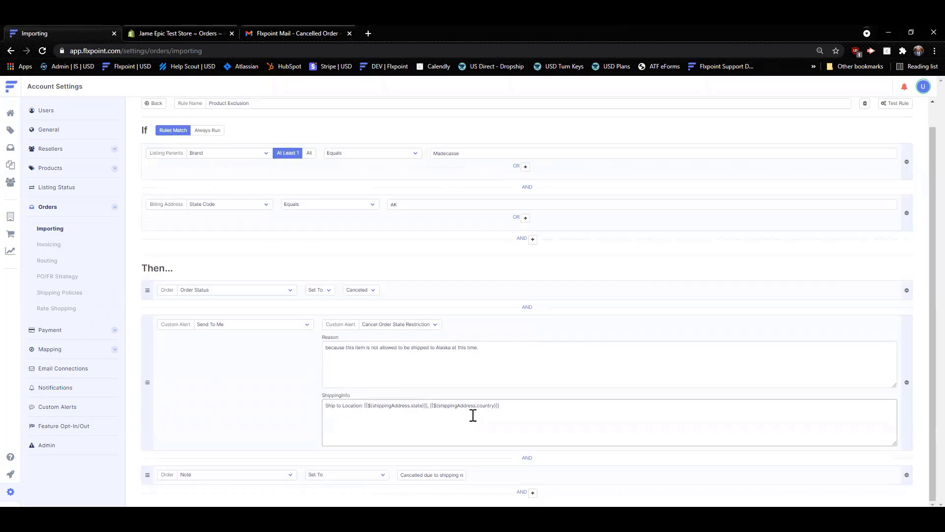
{"action": "left_click", "coordinate": [375, 384]}
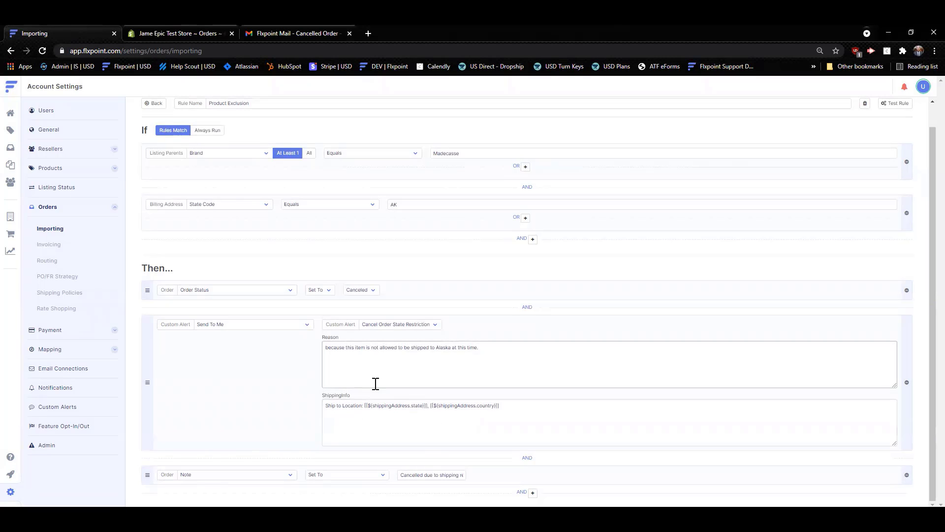
{"action": "left_click", "coordinate": [379, 399]}
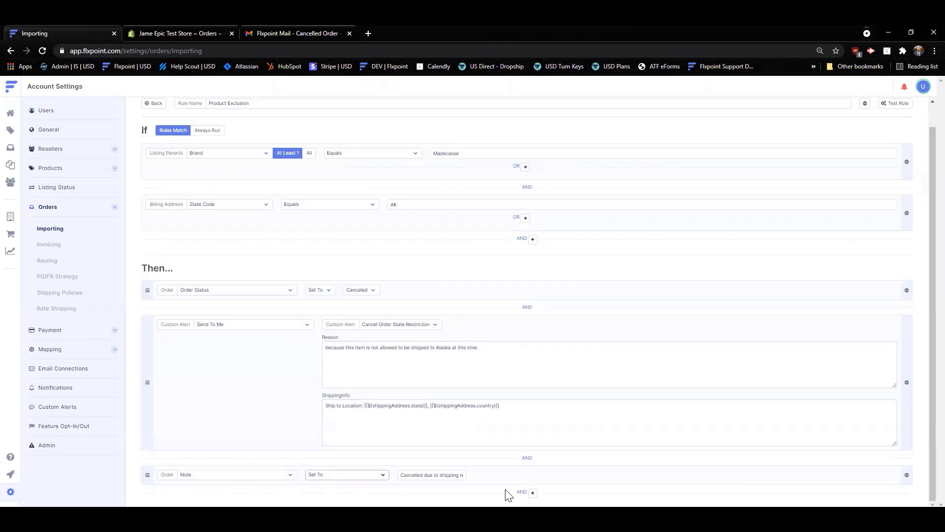
- Check the full text of the rule's order note action and save the order importing workflow
{"action": "left_click_drag", "start_coordinate": [426, 476], "coordinate": [496, 487]}
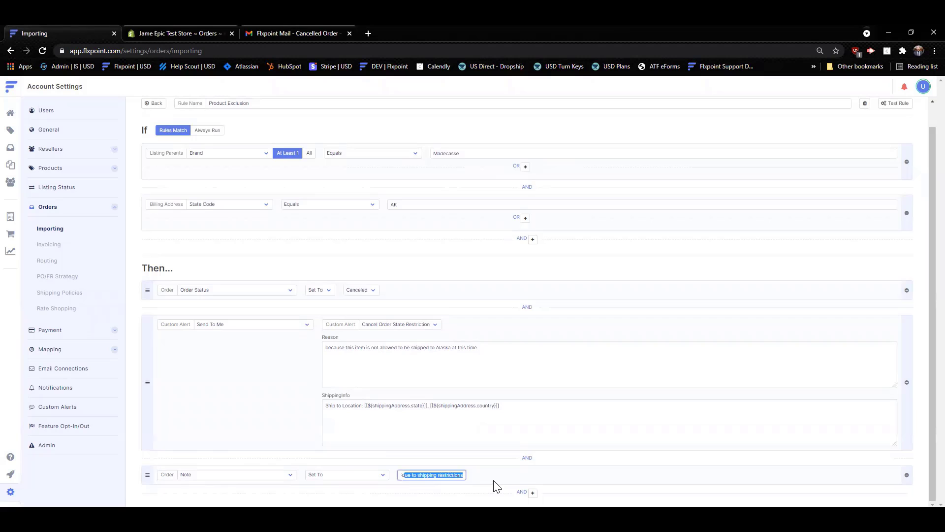
{"action": "left_click", "coordinate": [497, 485]}
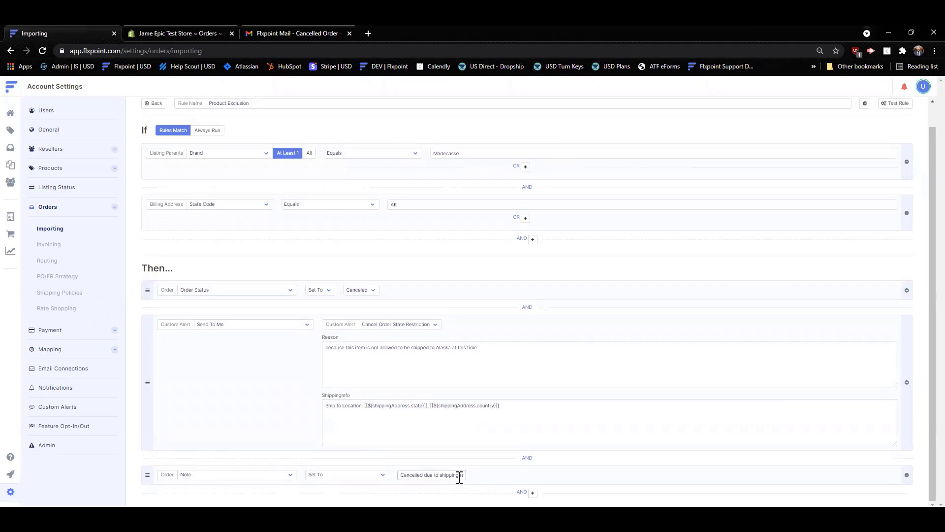
{"action": "scroll", "coordinate": [492, 443], "scroll_direction": "up", "scroll_amount": 1}
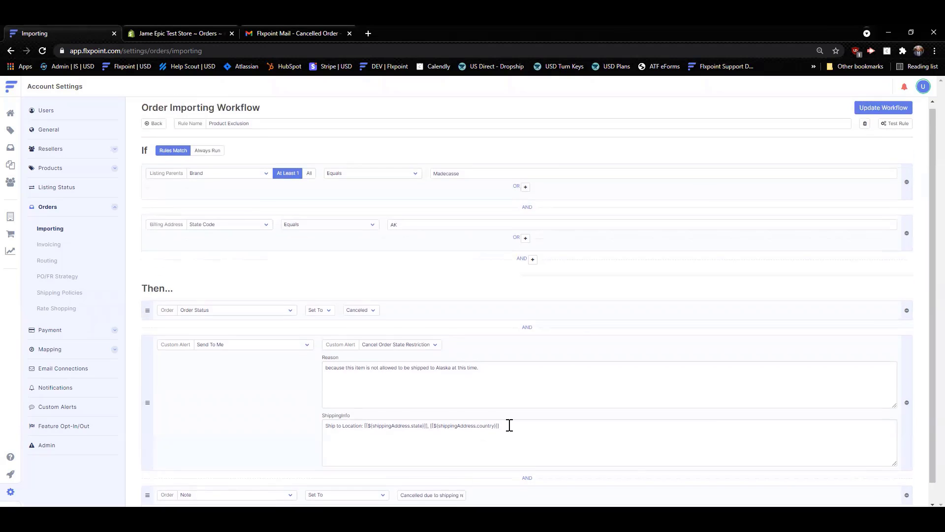
{"action": "left_click", "coordinate": [877, 118]}
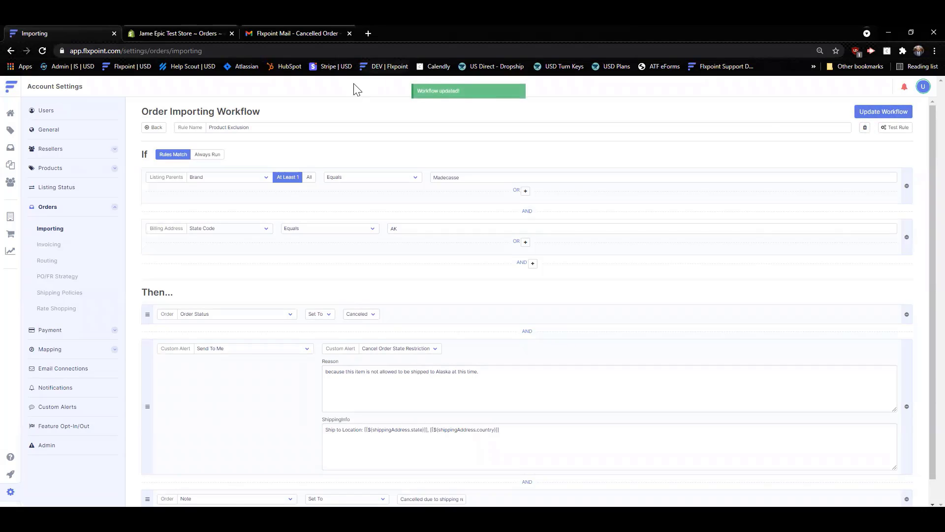
- Switch to Shopify and examine the test order's Madecasse product, shipping address and timeline
{"action": "left_click", "coordinate": [192, 35]}
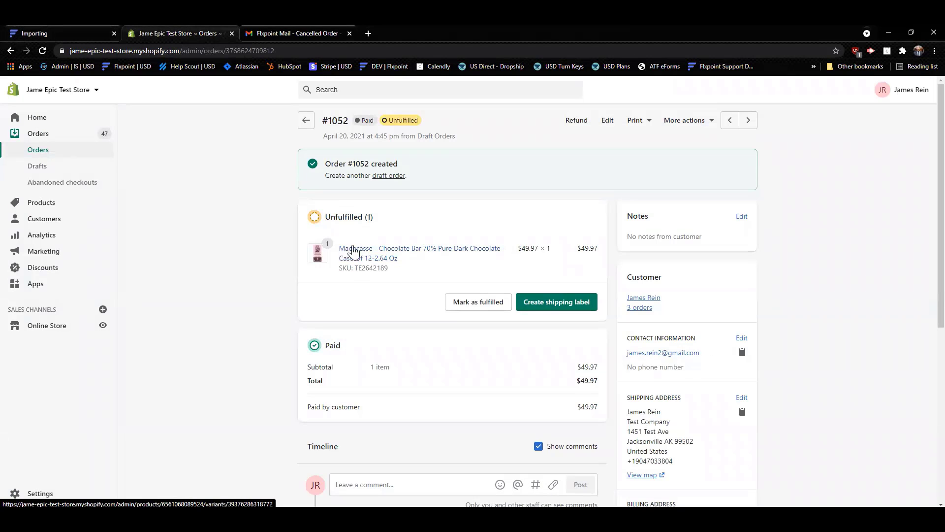
{"action": "scroll", "coordinate": [712, 224], "scroll_direction": "down", "scroll_amount": 5}
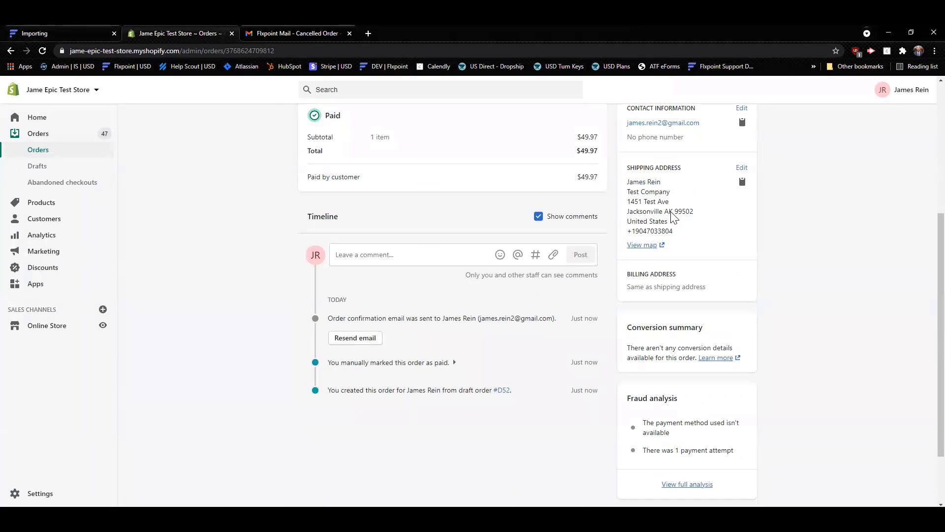
{"action": "scroll", "coordinate": [405, 199], "scroll_direction": "up", "scroll_amount": 2}
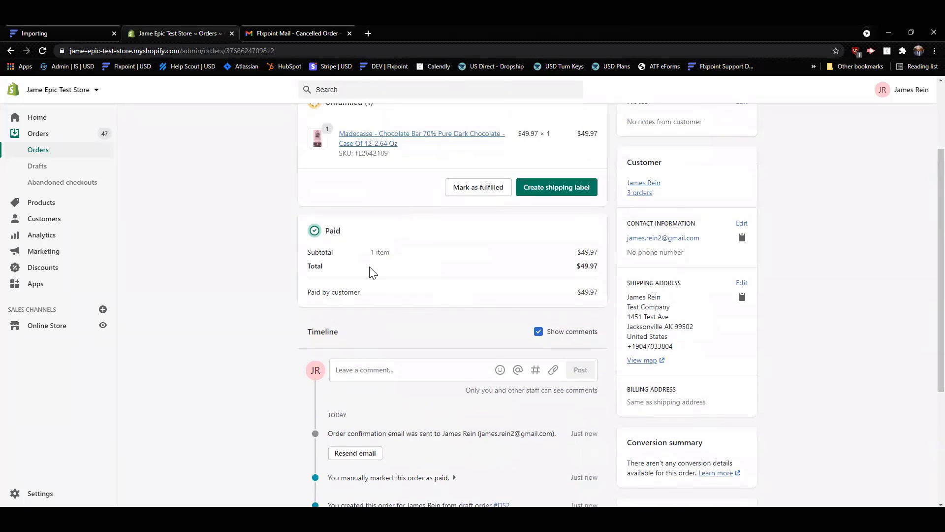
- Switch to Flxpoint, open the imported test order from the orders list and highlight its order note
{"action": "left_click", "coordinate": [58, 33]}
{"action": "left_click", "coordinate": [11, 149]}
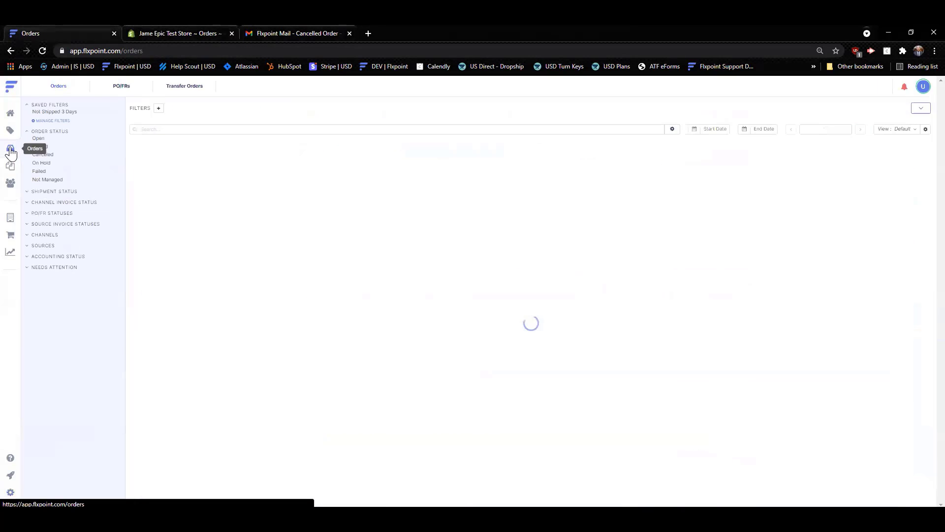
{"action": "left_click", "coordinate": [252, 169]}
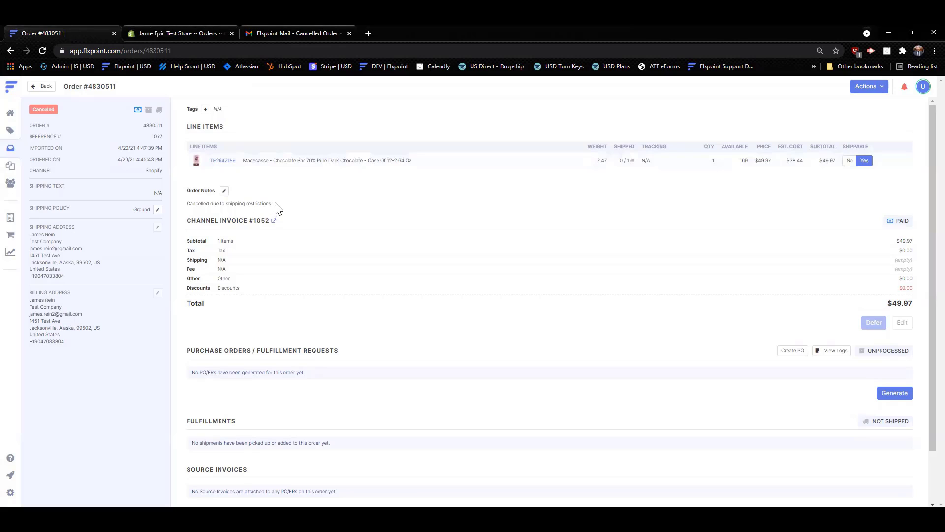
{"action": "triple_click", "coordinate": [226, 205]}
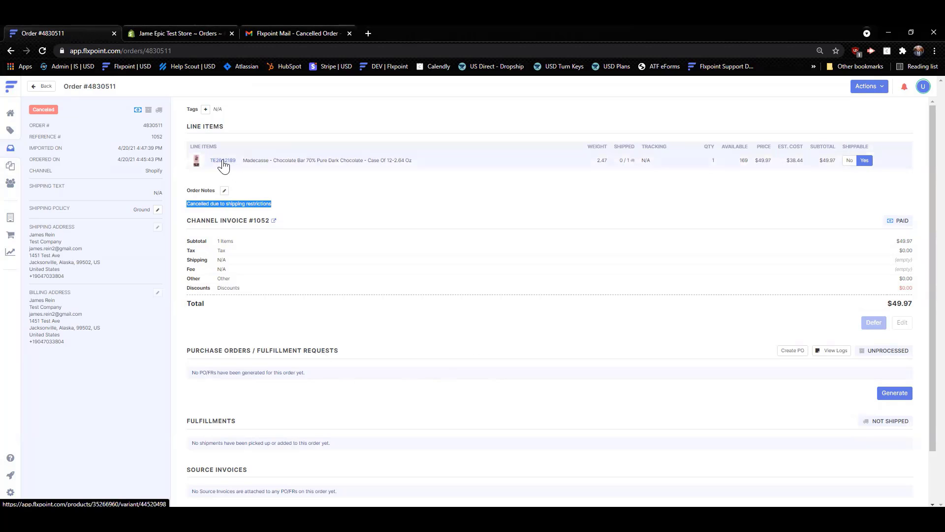
- View the Cancelled Order - Location Restriction email in Gmail, then return to the order in Flxpoint
{"action": "left_click", "coordinate": [283, 33]}
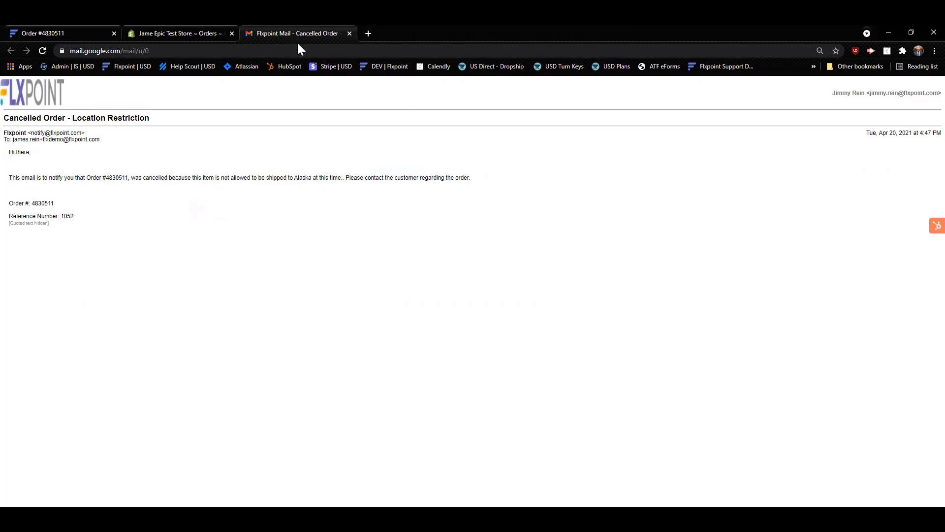
{"action": "left_click", "coordinate": [151, 30]}
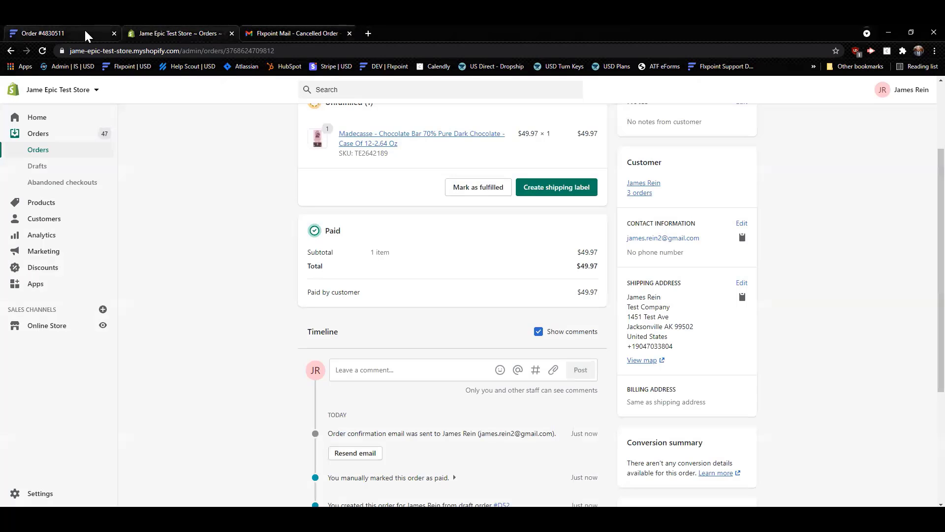
{"action": "left_click", "coordinate": [85, 31]}
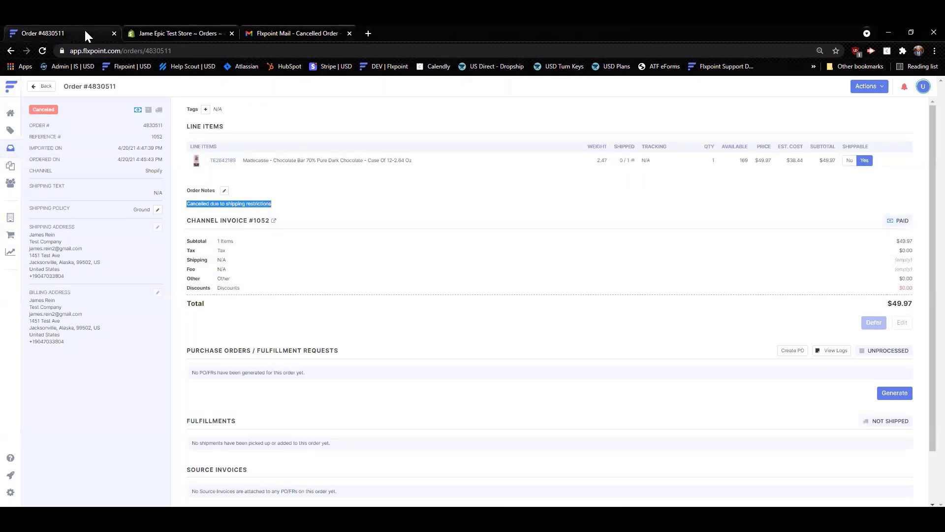